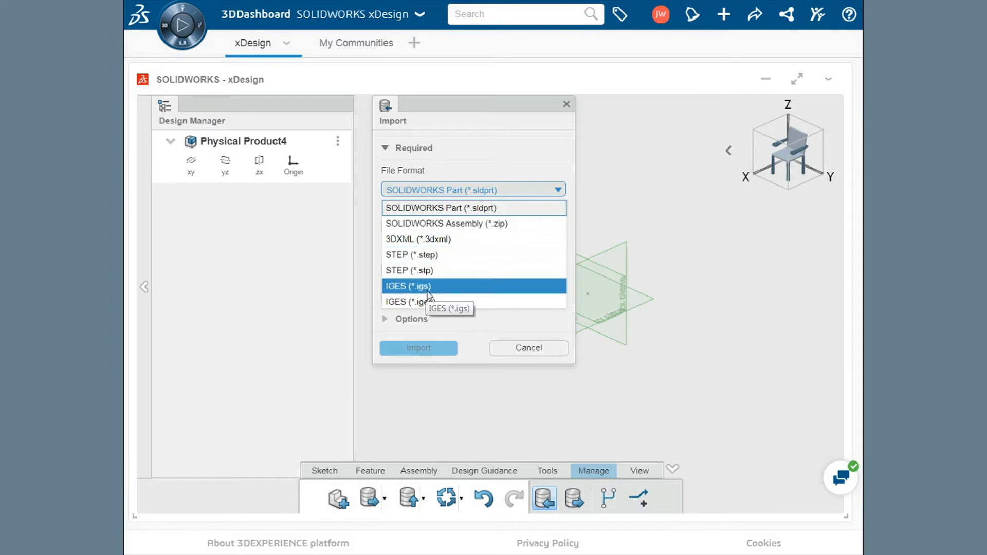
- Import the Pipe file from disk in SOLIDWORKS Part (*.sldprt) format
left_click(432, 211)
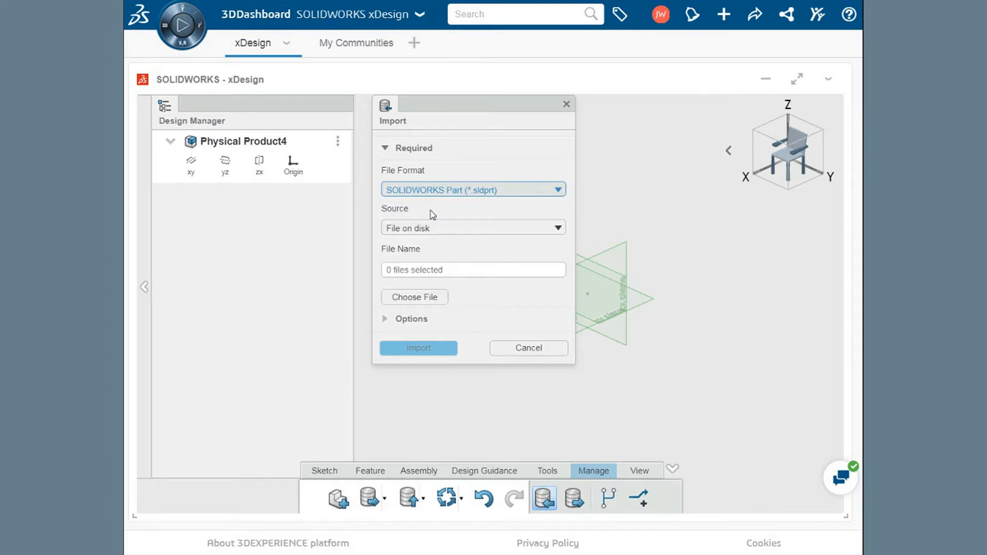
left_click(426, 301)
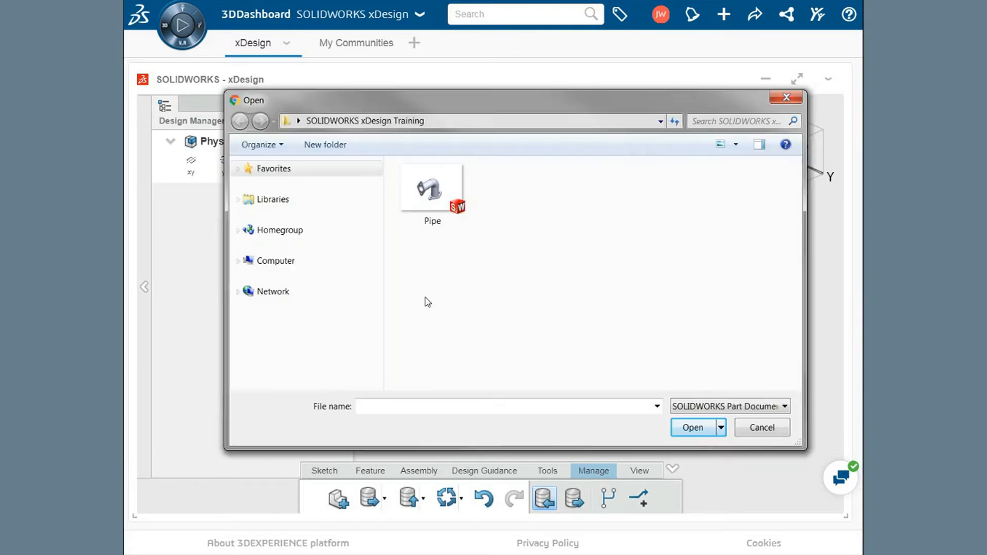
left_click(426, 197)
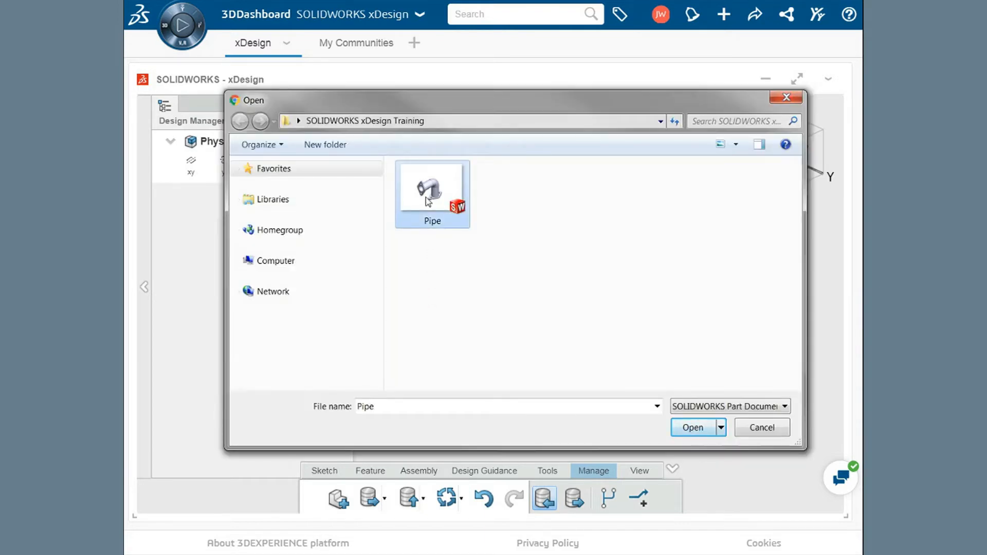
left_click(689, 428)
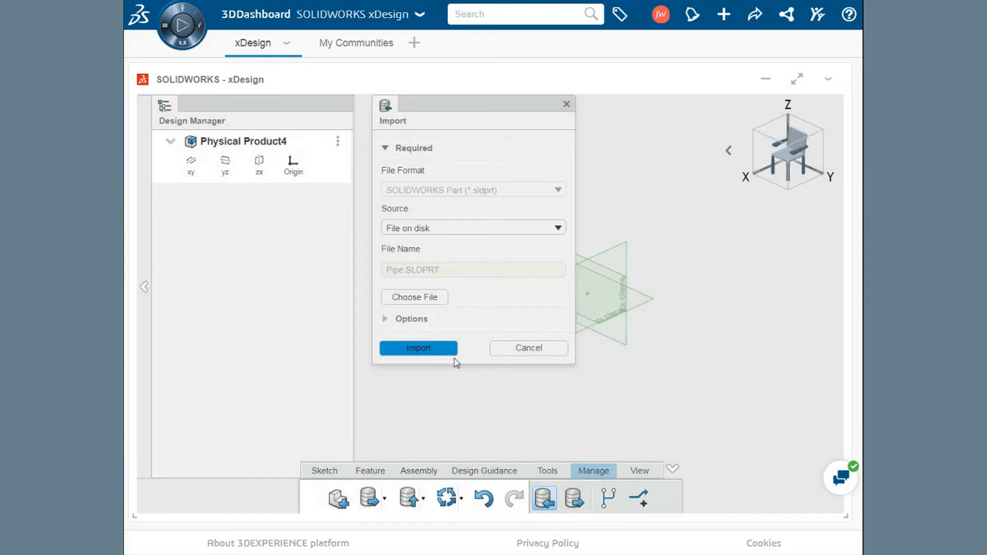
left_click(418, 348)
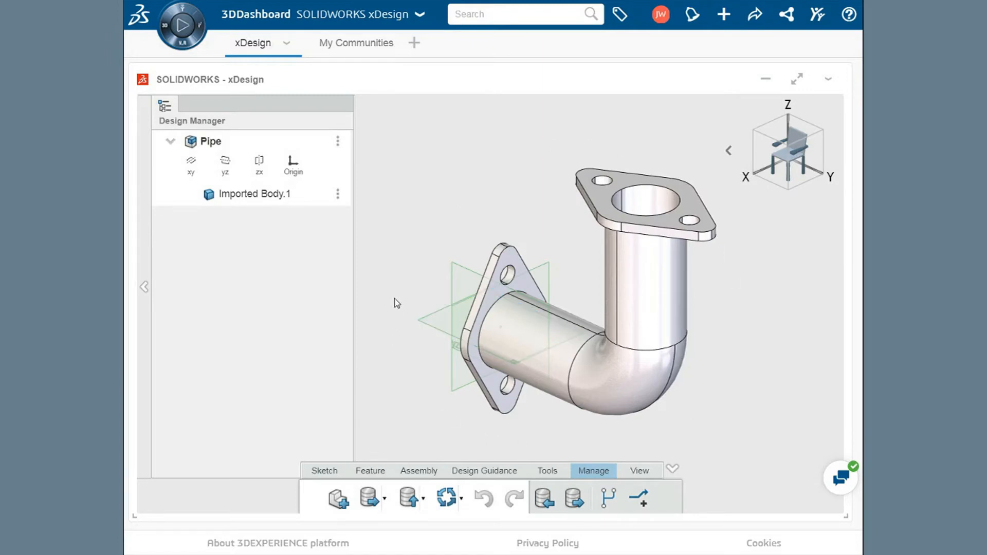
- Convert the imported pipe body to a Direct-Edit feature with fillet recognition enabled, using the upper flange's top face as the selection
left_click(259, 200)
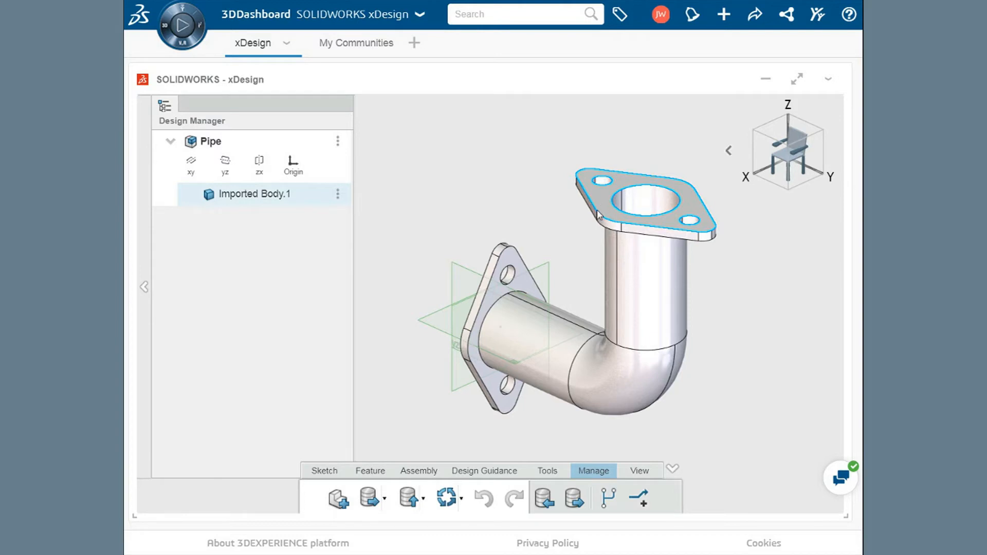
left_click(370, 472)
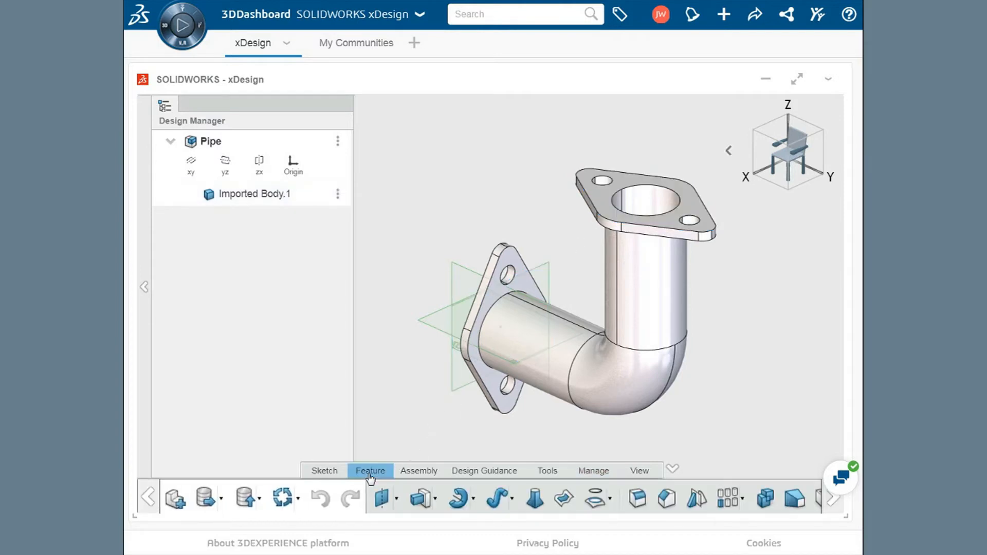
left_click(831, 501)
left_click(830, 501)
left_click(831, 501)
left_click(830, 501)
left_click(830, 501)
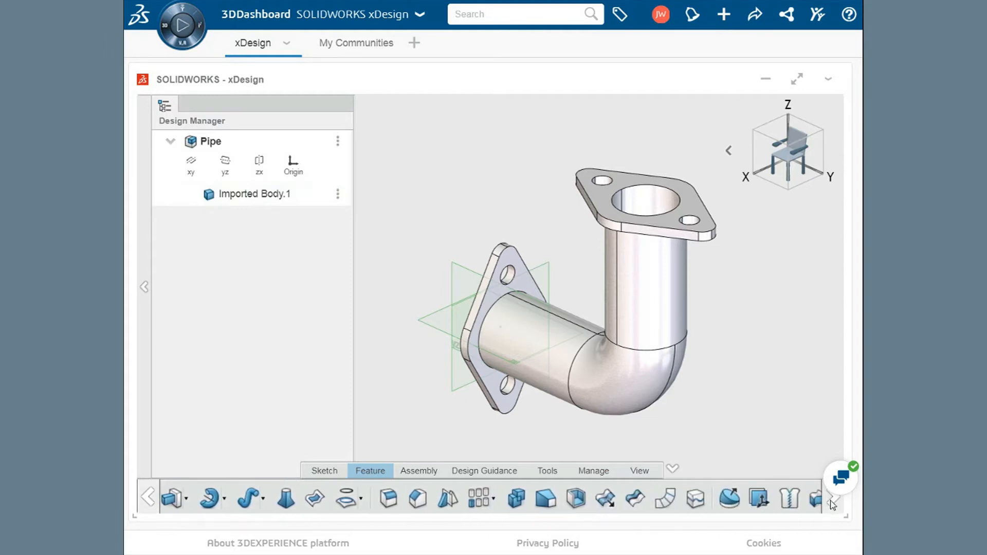
left_click(733, 504)
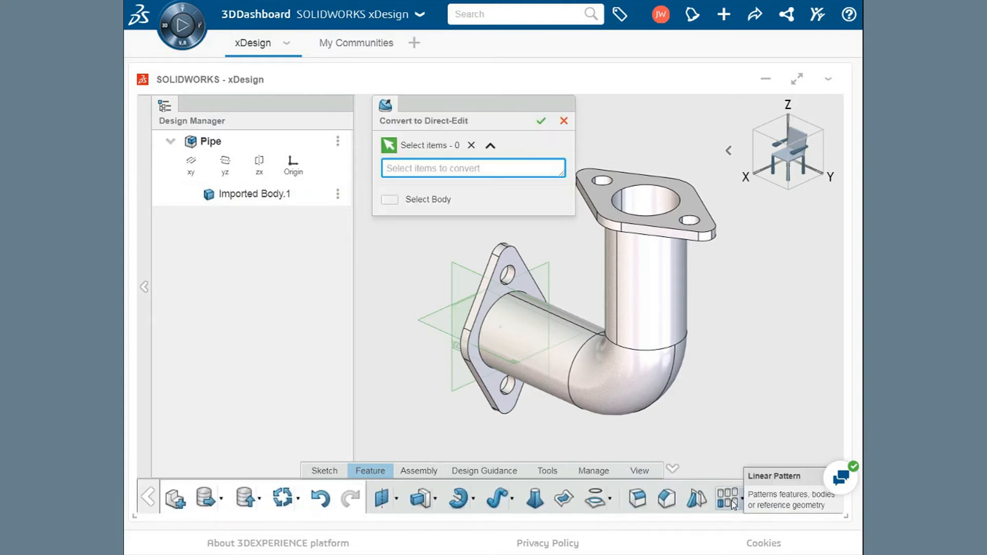
left_click(606, 215)
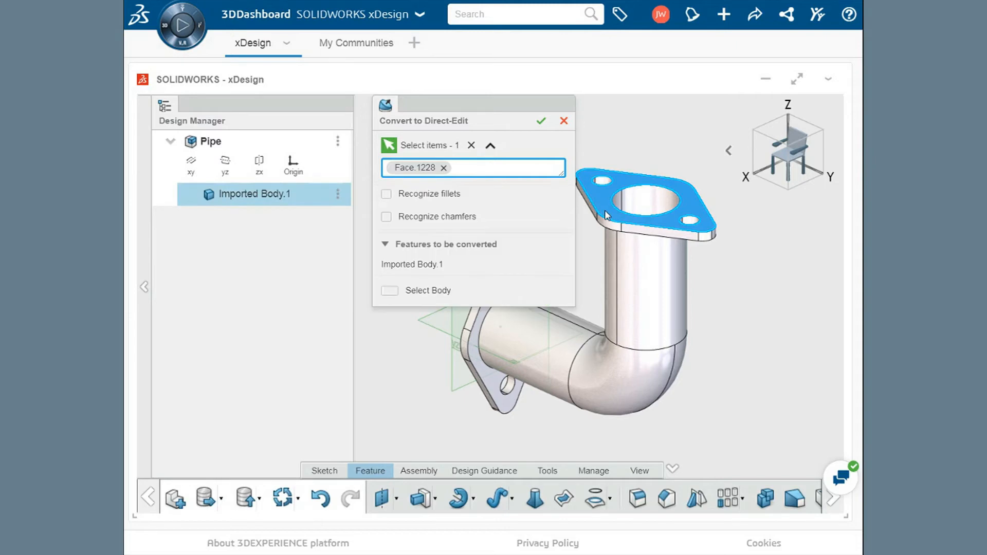
left_click(387, 194)
left_click(541, 121)
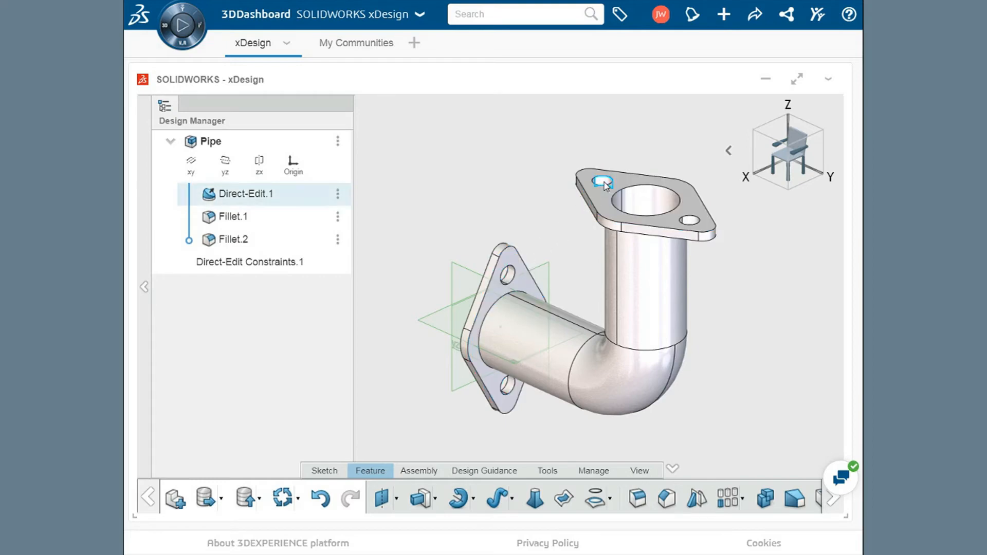
- Edit the Direct-Edit feature and move the upper flange's top face 5 mm outward to thicken the flange
left_click(252, 201)
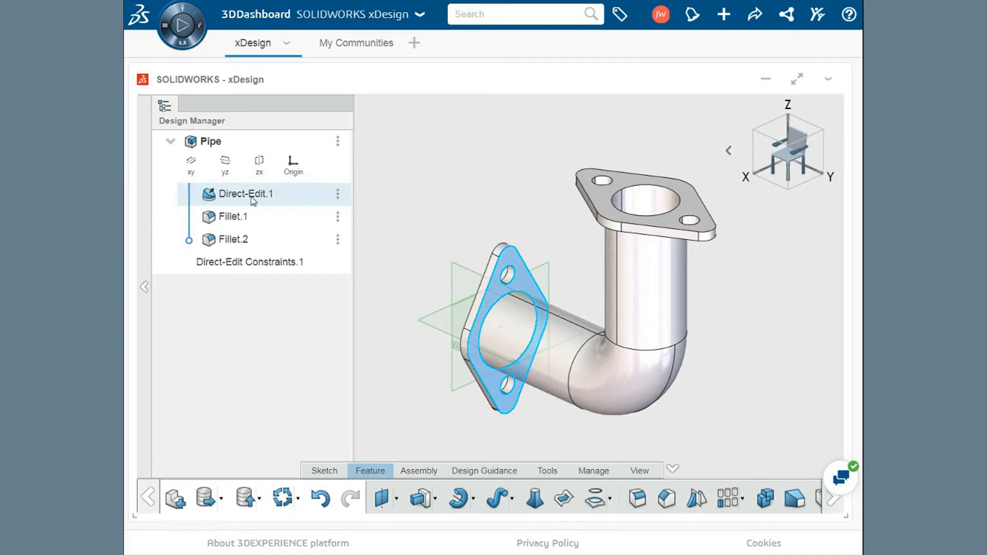
double_click(252, 201)
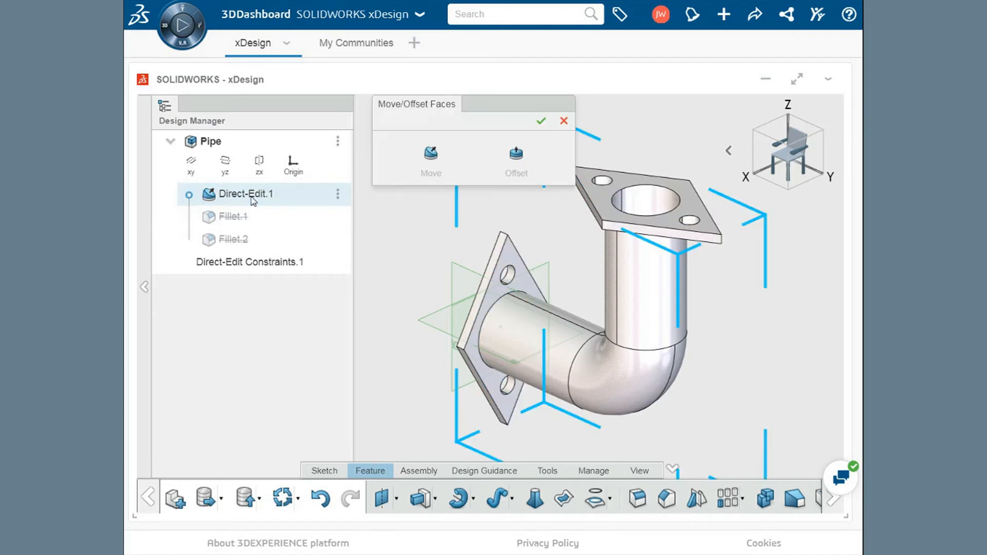
left_click(432, 156)
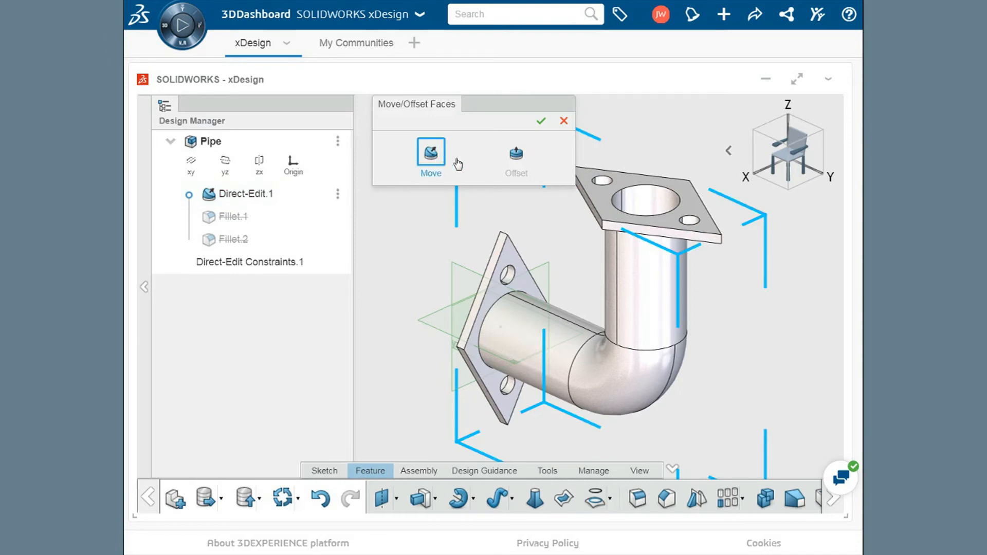
left_click(602, 205)
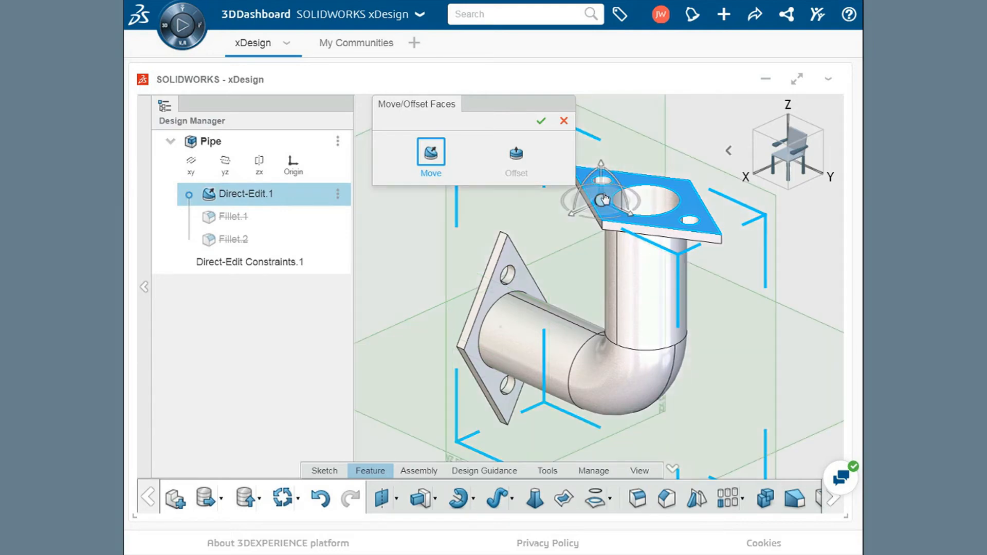
left_click_drag(602, 175, 655, 164)
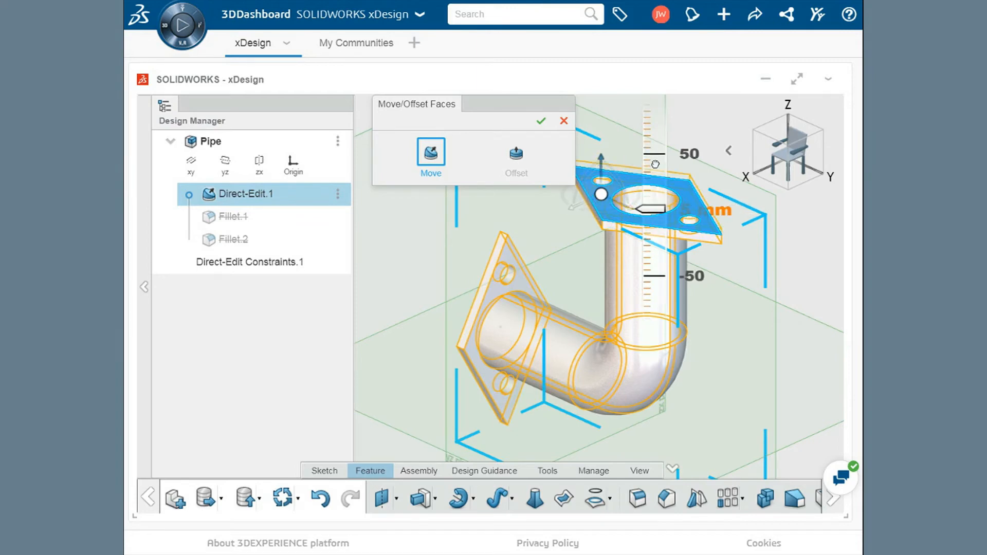
left_click_drag(655, 164, 655, 164)
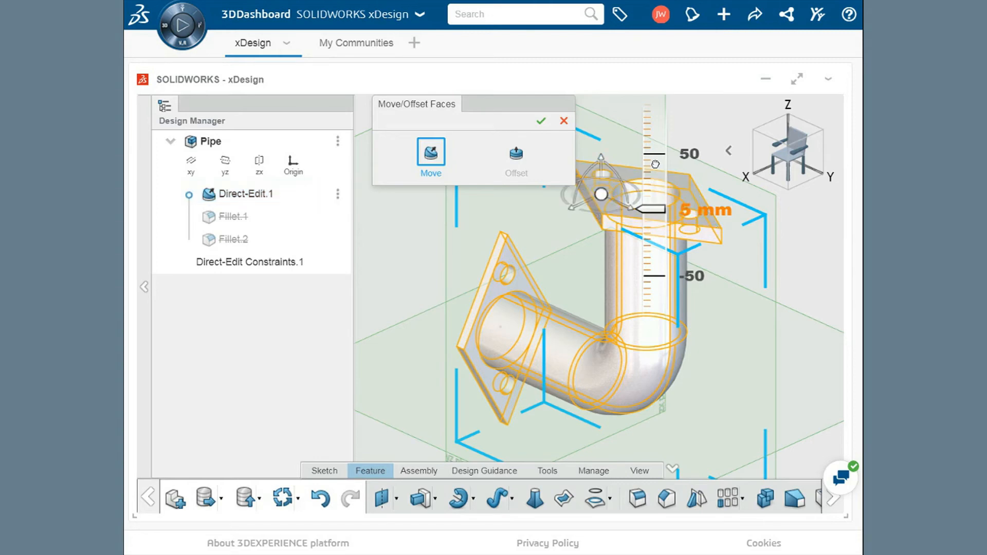
left_click(540, 121)
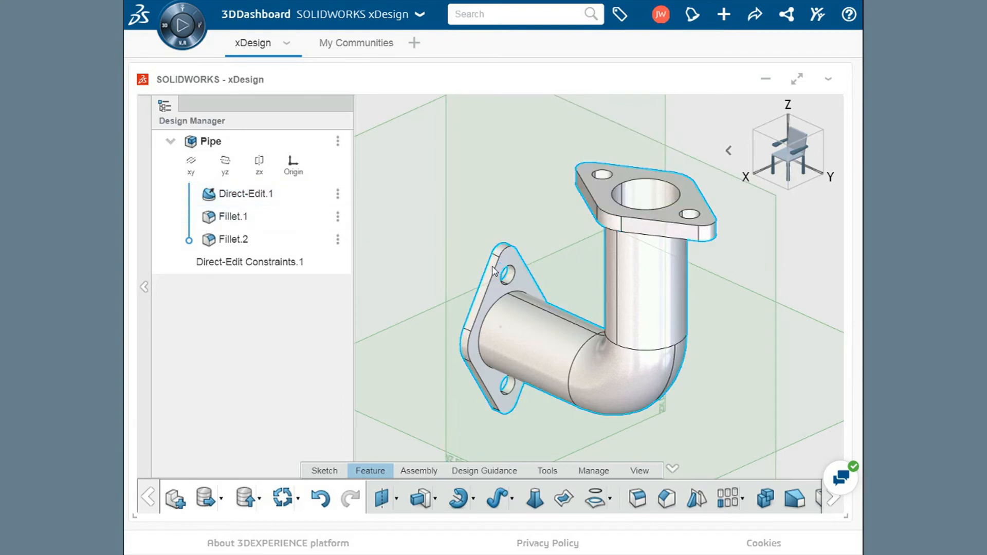
- Edit the Direct-Edit feature and move the outer face of the lower flange 5 mm outward
double_click(274, 199)
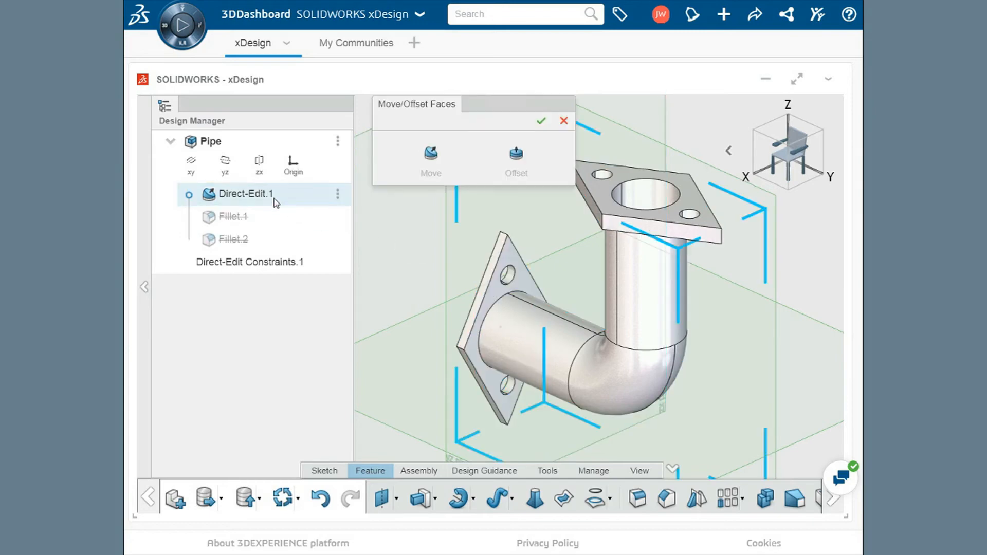
left_click(430, 154)
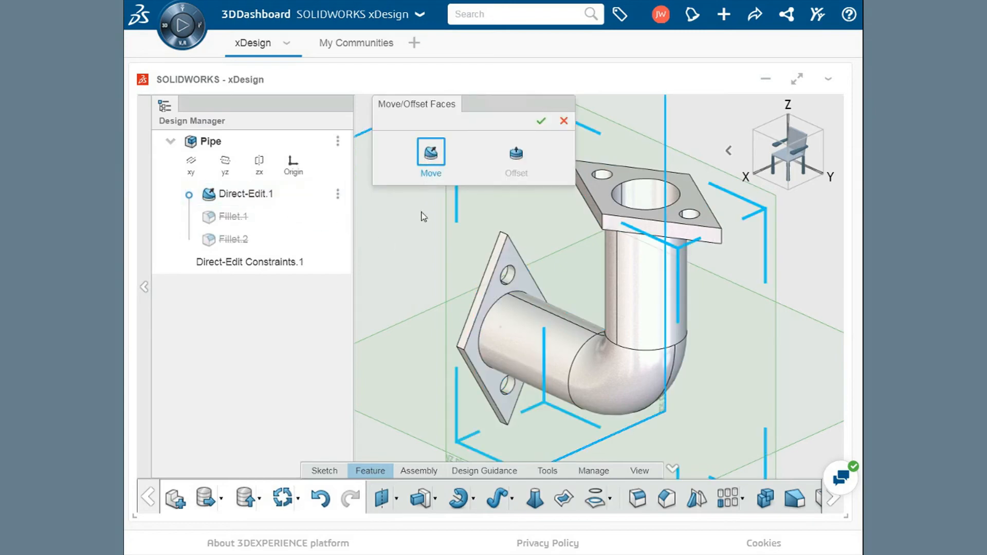
middle_click_drag(421, 292, 485, 271)
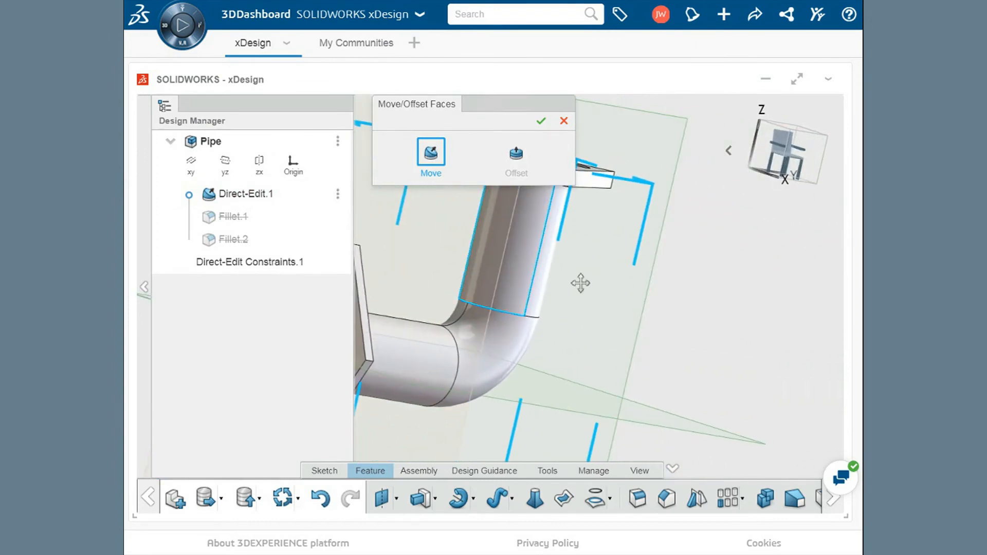
left_click(597, 282)
middle_click_drag(598, 282, 660, 277)
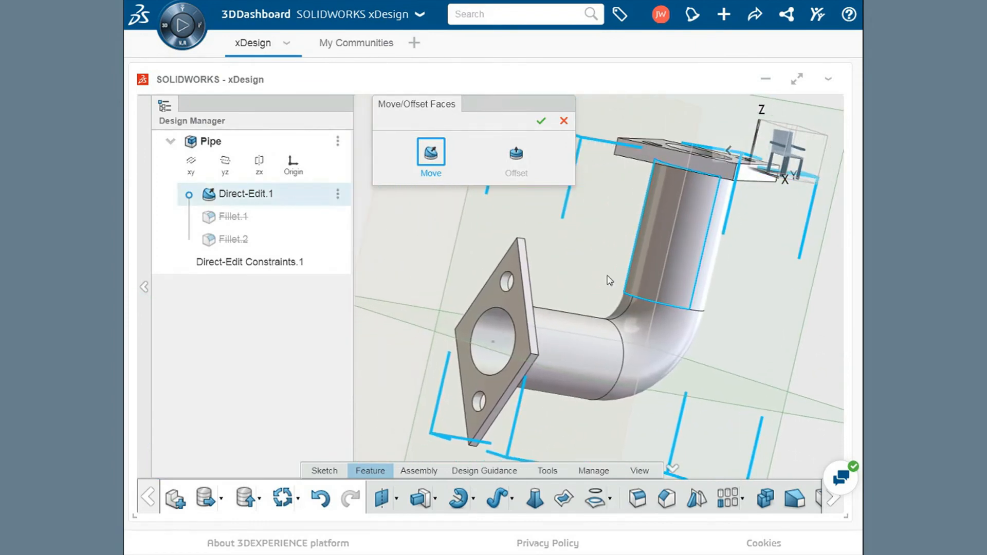
left_click(516, 305)
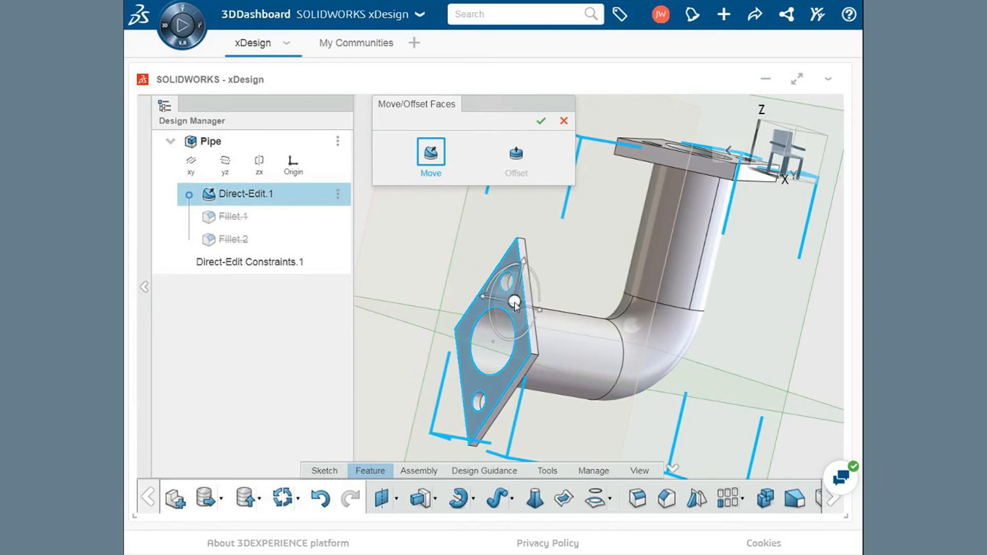
left_click(488, 305)
left_click_drag(488, 304, 496, 235)
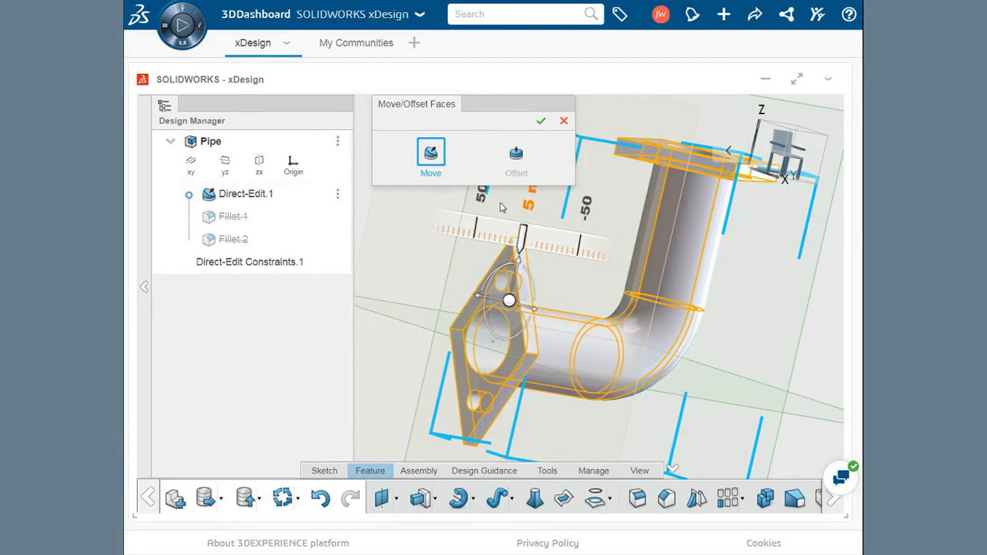
left_click(541, 121)
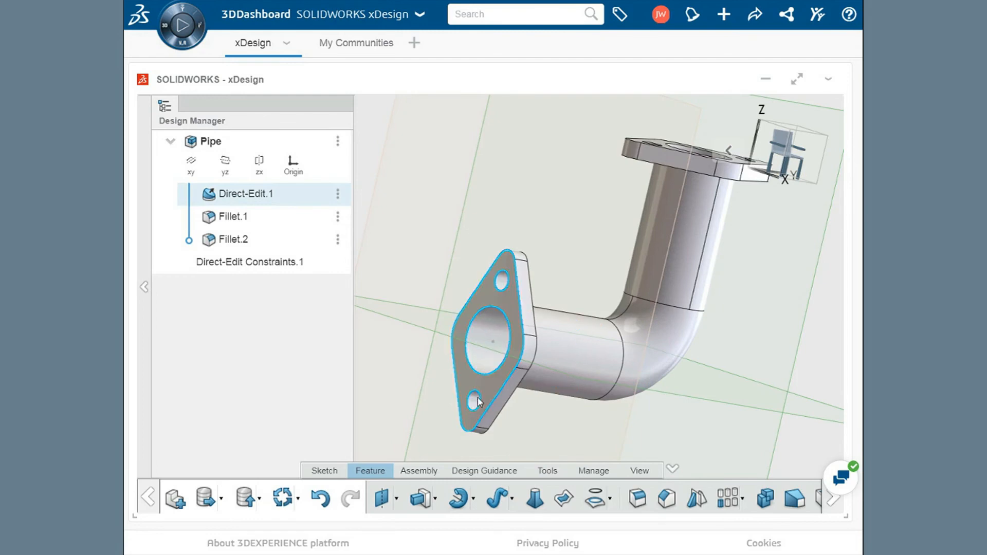
- Edit the Direct-Edit feature and offset the cylindrical face of the lower flange's upper bolt hole to enlarge it
scroll(479, 397, "up", 5)
middle_click_drag(489, 394, 524, 389, "ctrl")
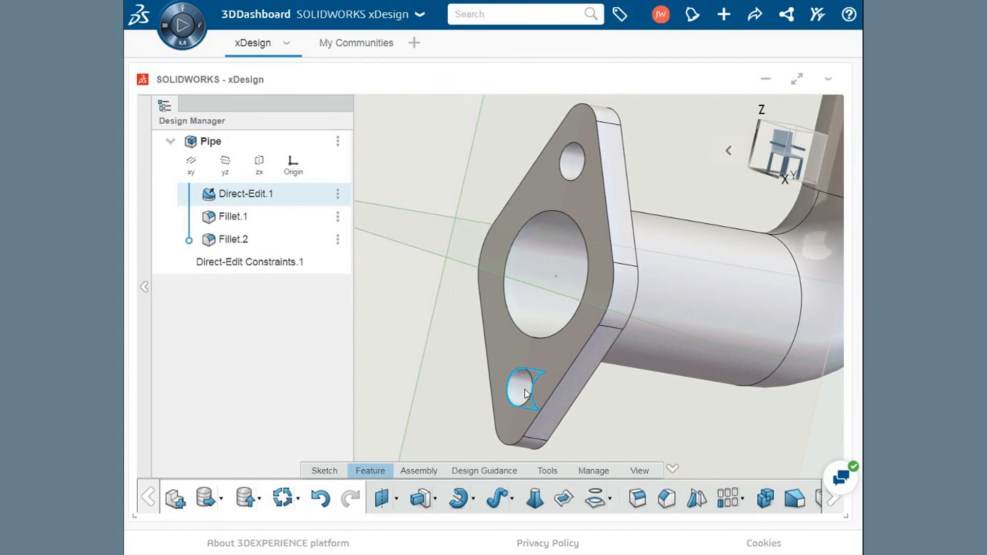
left_click(249, 196)
double_click(251, 197)
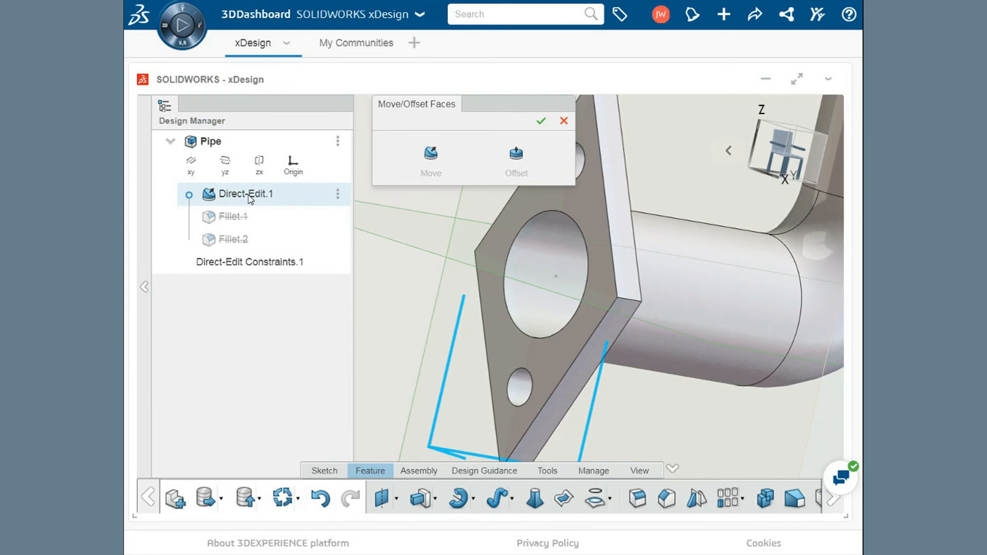
left_click(516, 161)
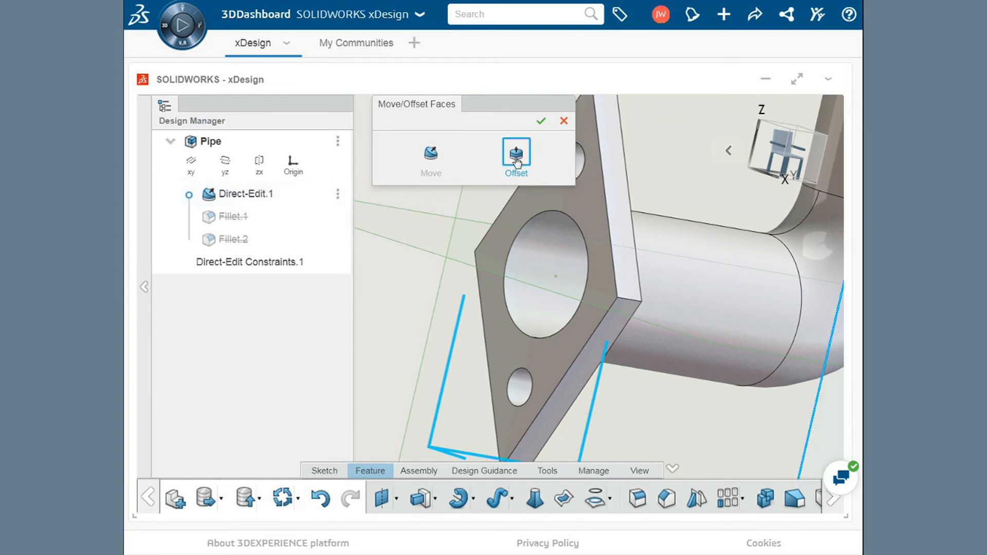
middle_click_drag(586, 210, 645, 217)
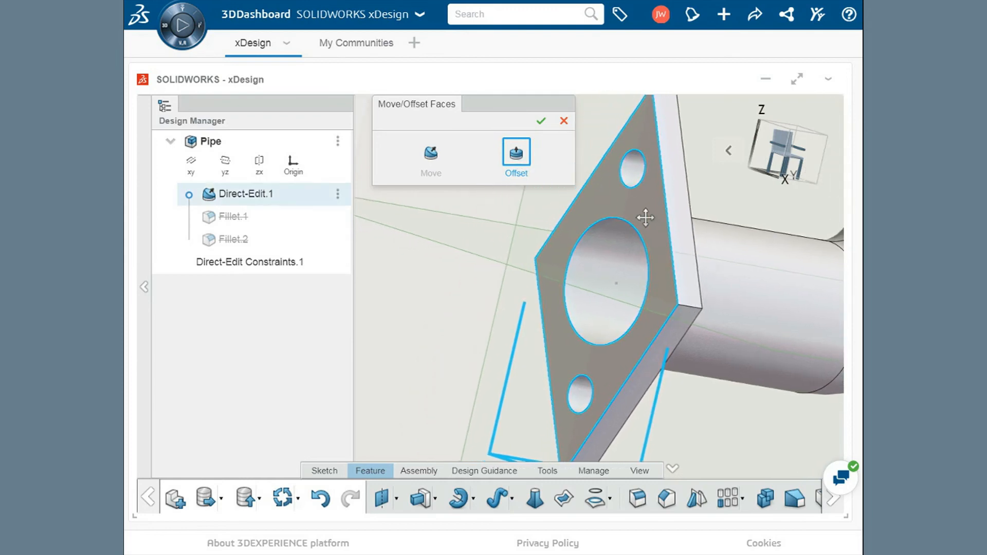
left_click(631, 181)
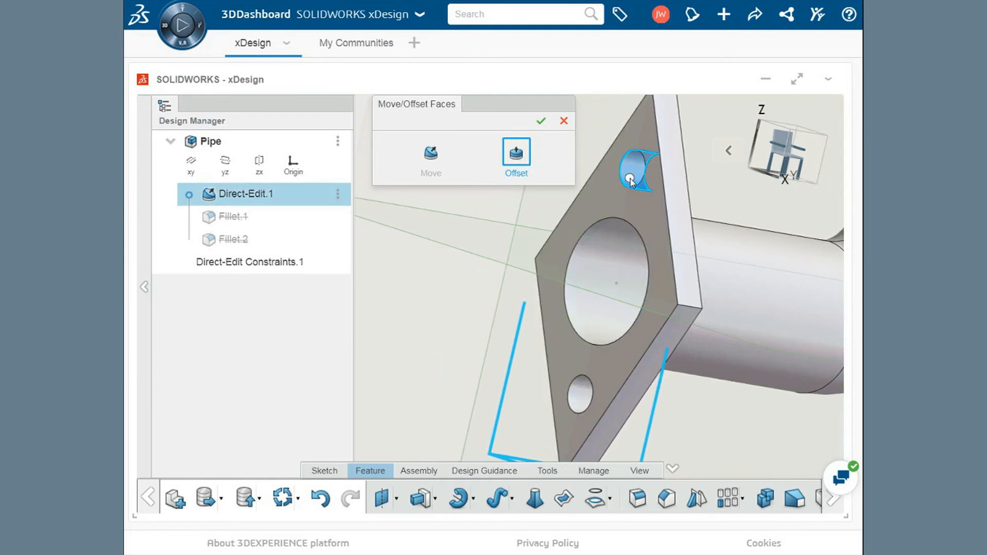
left_click_drag(631, 181, 636, 196)
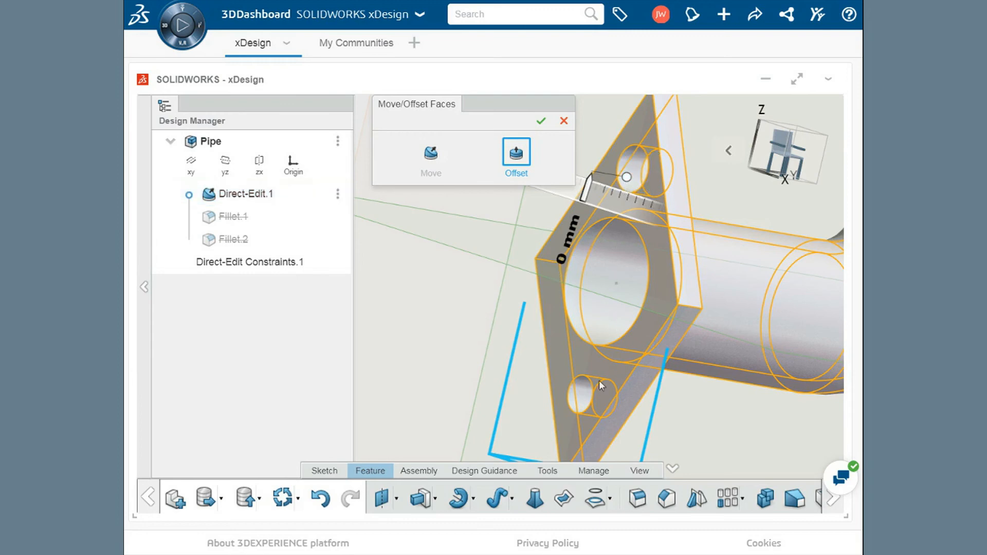
- Offset the cylindrical face of the lower flange's other bolt hole to enlarge it, and accept the Direct-Edit changes
left_click(584, 396)
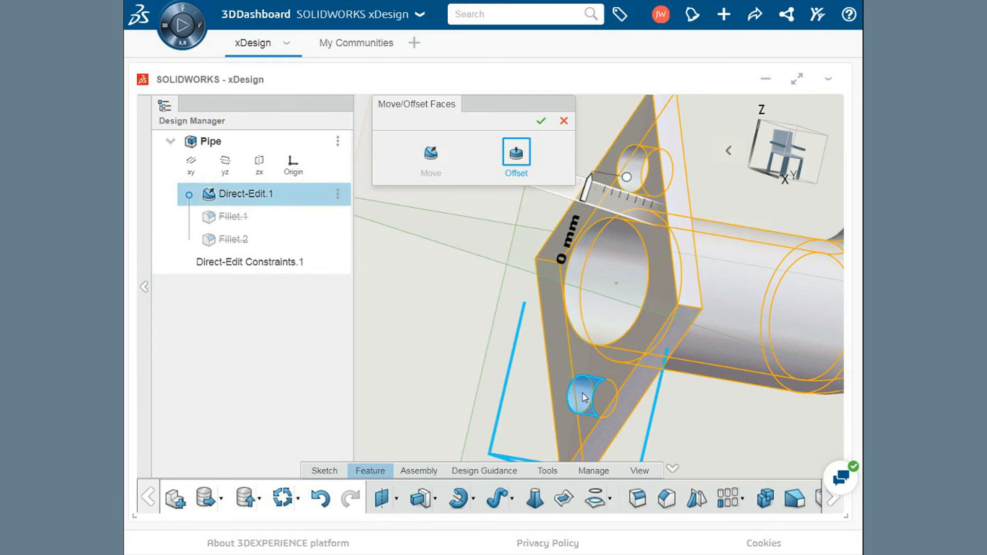
left_click_drag(585, 396, 544, 377)
scroll(572, 387, "down", 1)
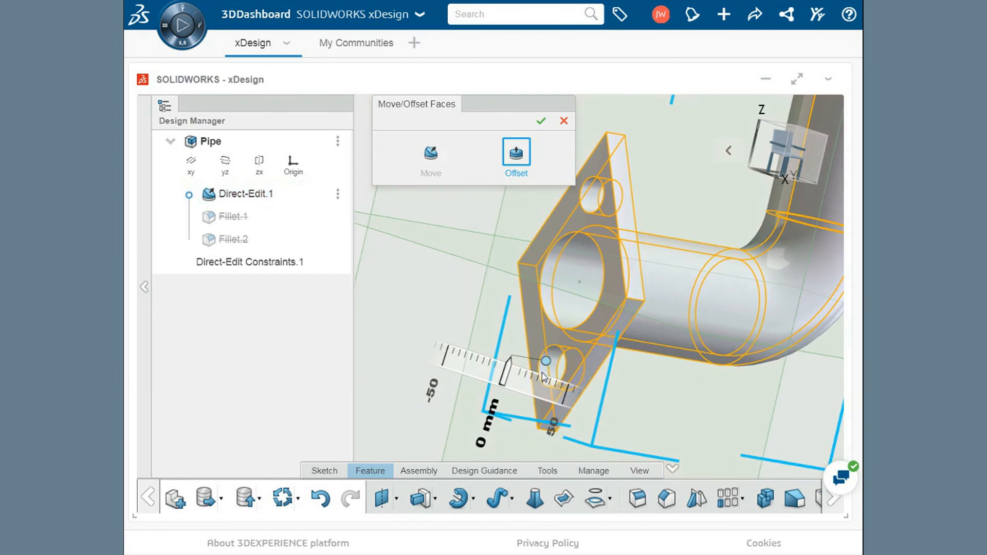
left_click(542, 123)
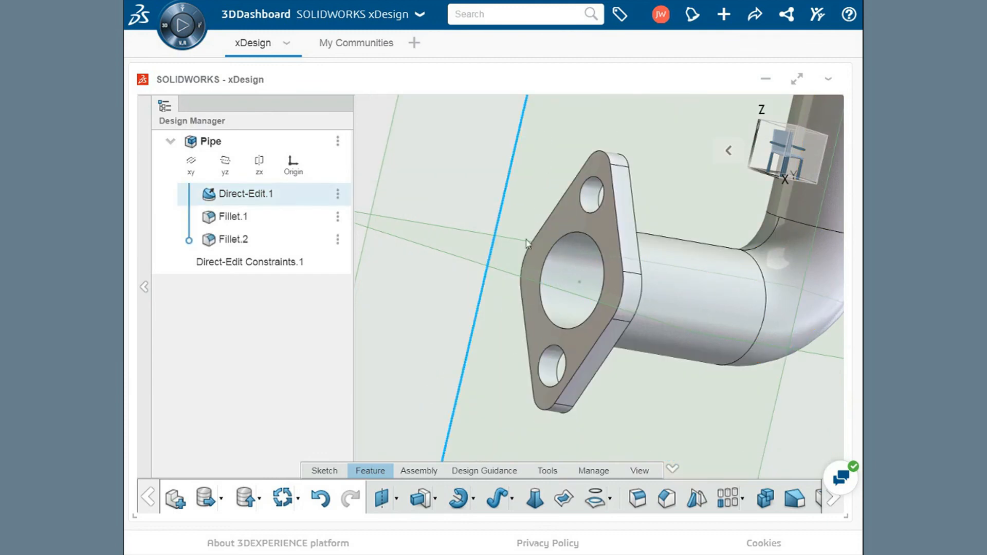
double_click(511, 331)
middle_click_drag(511, 331, 441, 321)
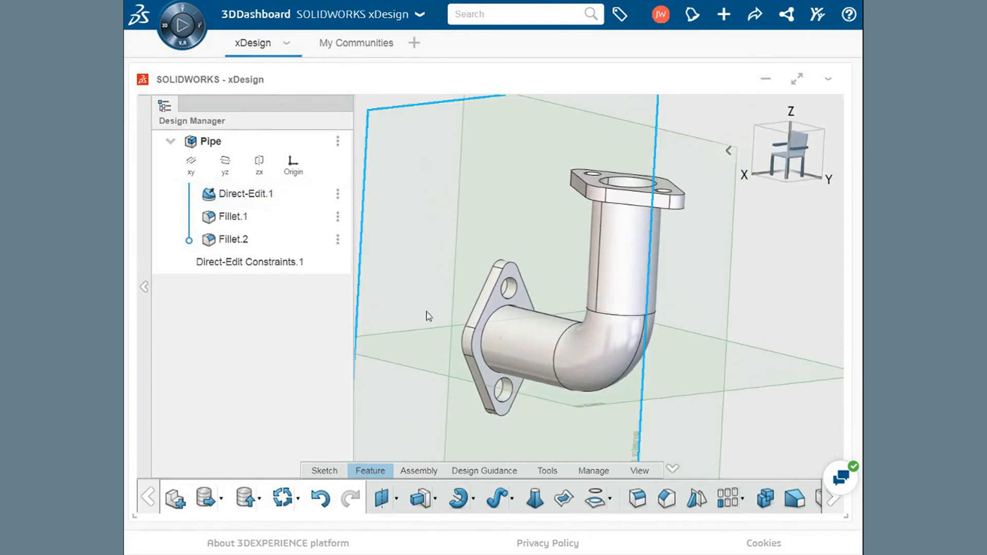